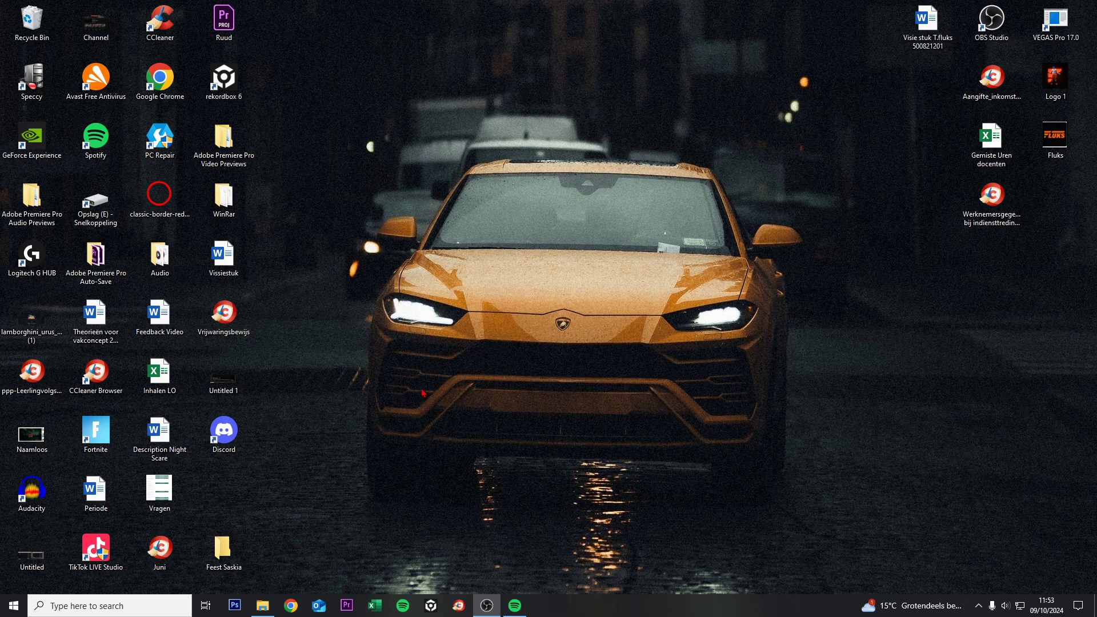
Open Add or remove programs from Windows search and search the installed apps list
click(125, 605)
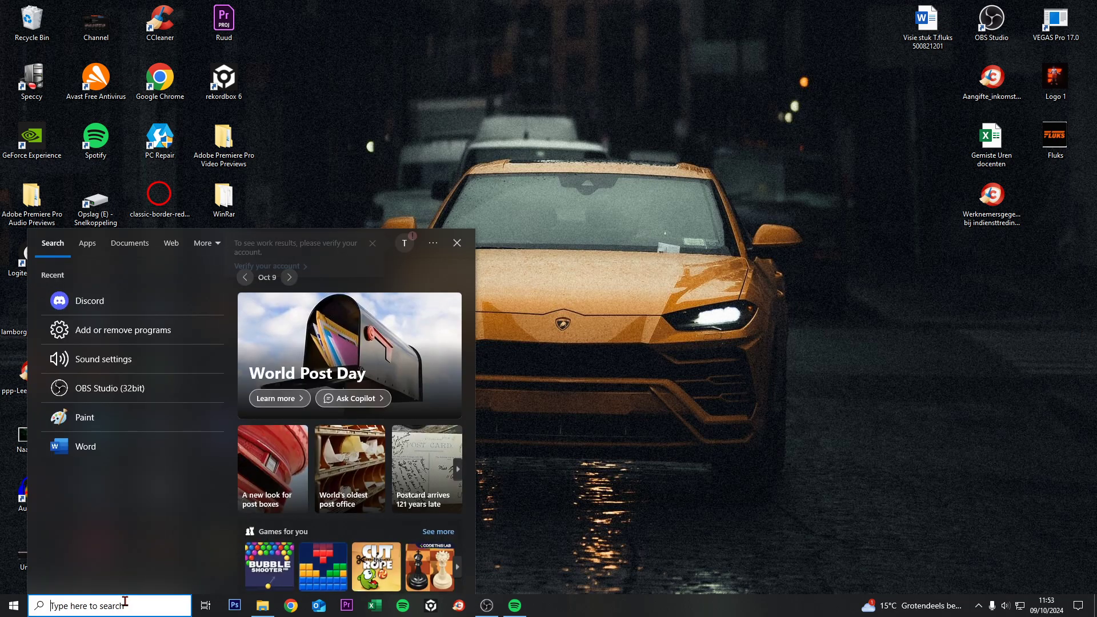
text(program)
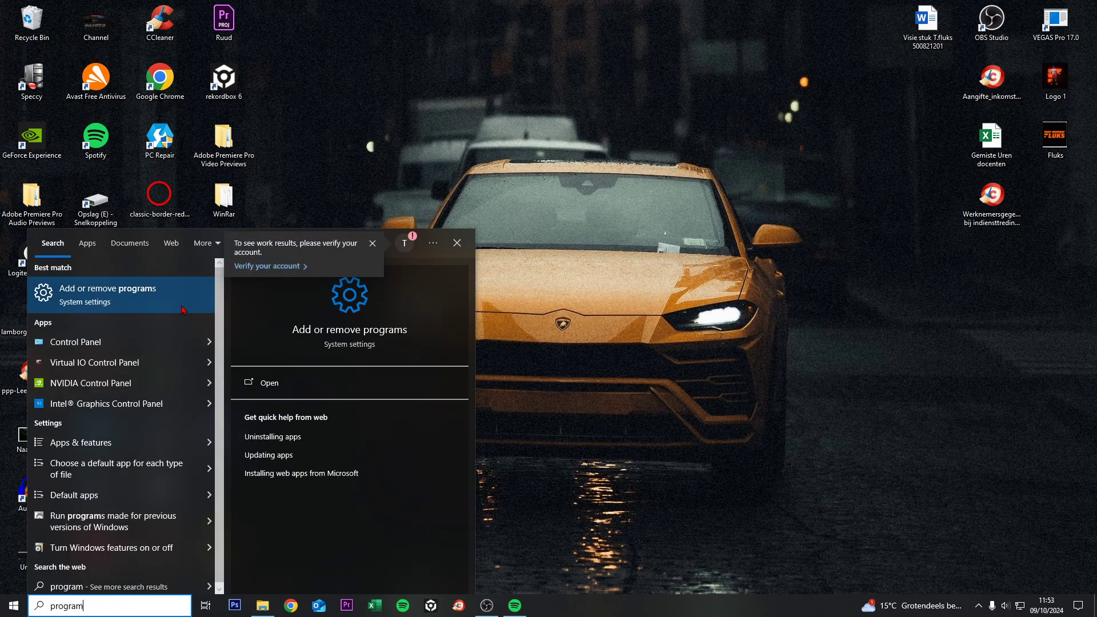
click(174, 306)
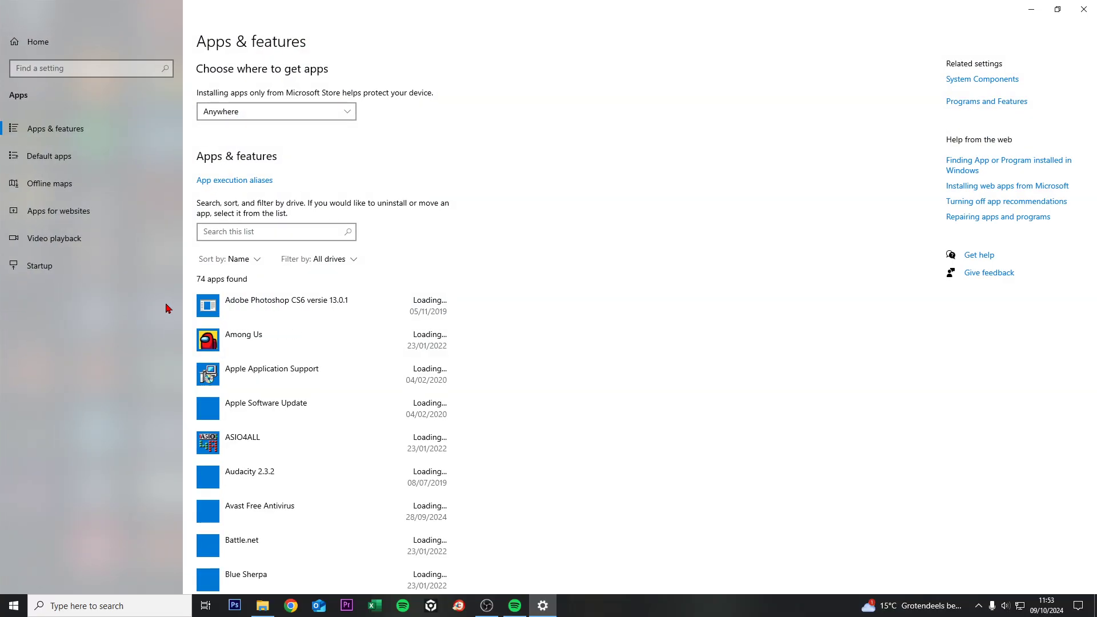
click(240, 231)
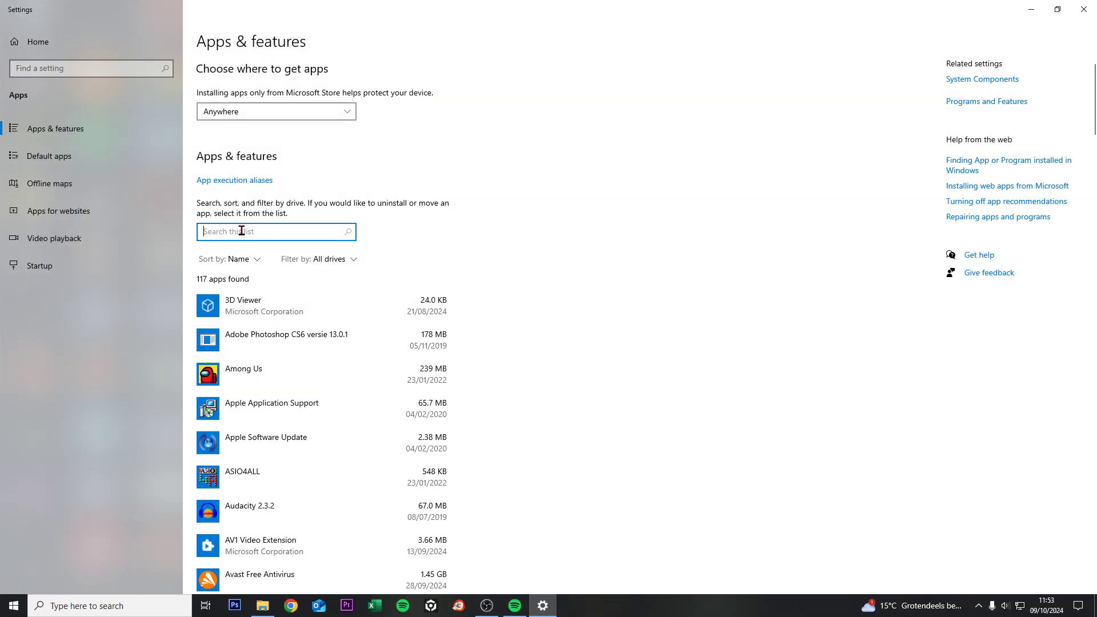
text(discord)
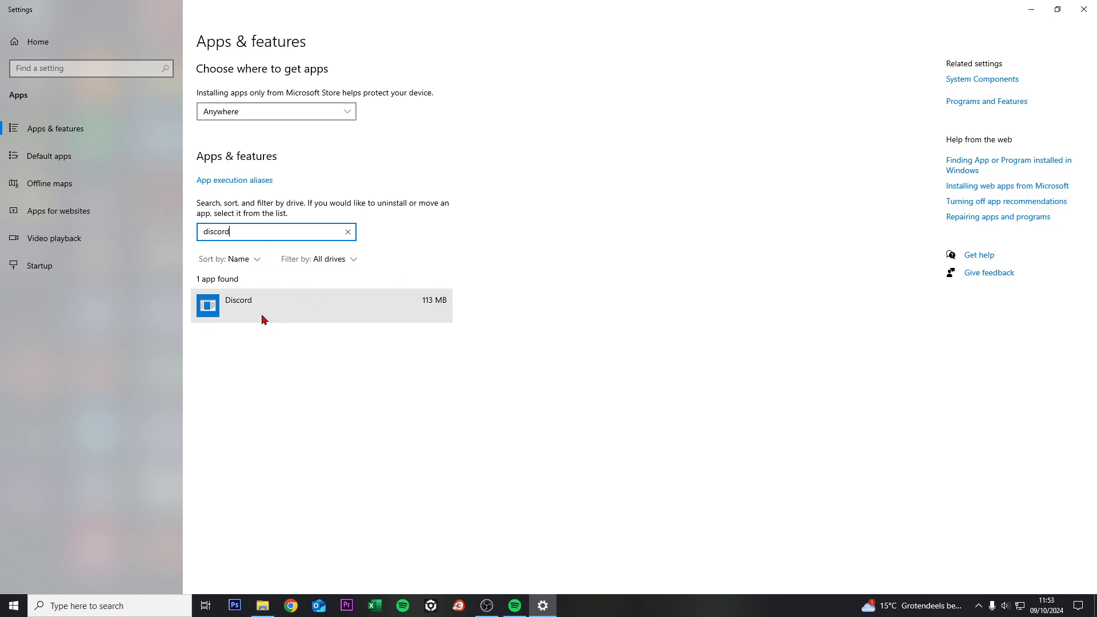
click(288, 308)
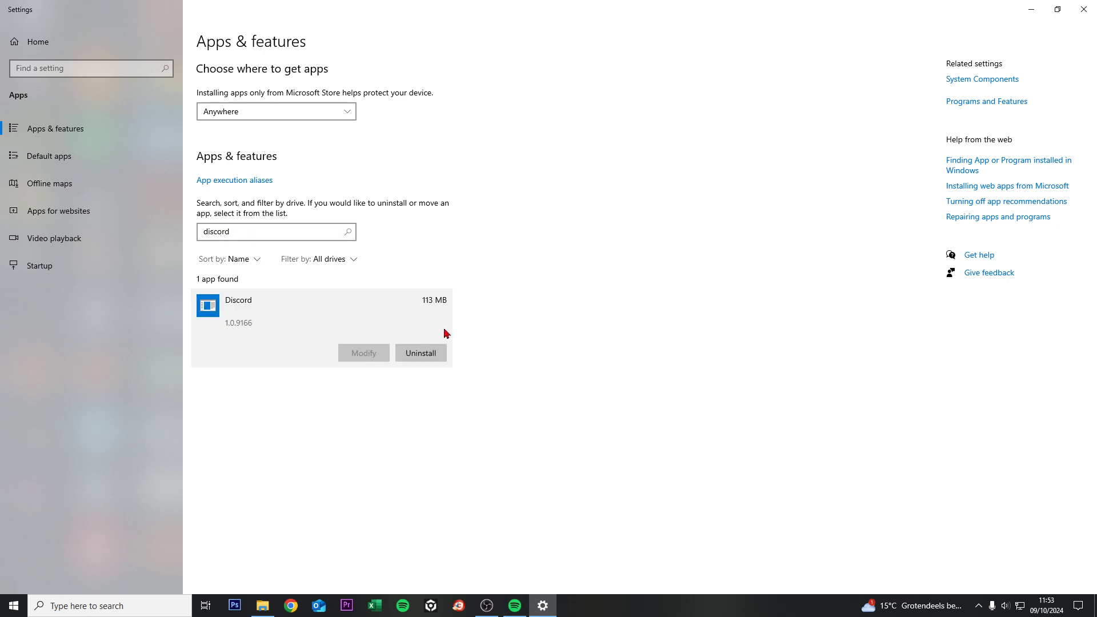
click(421, 353)
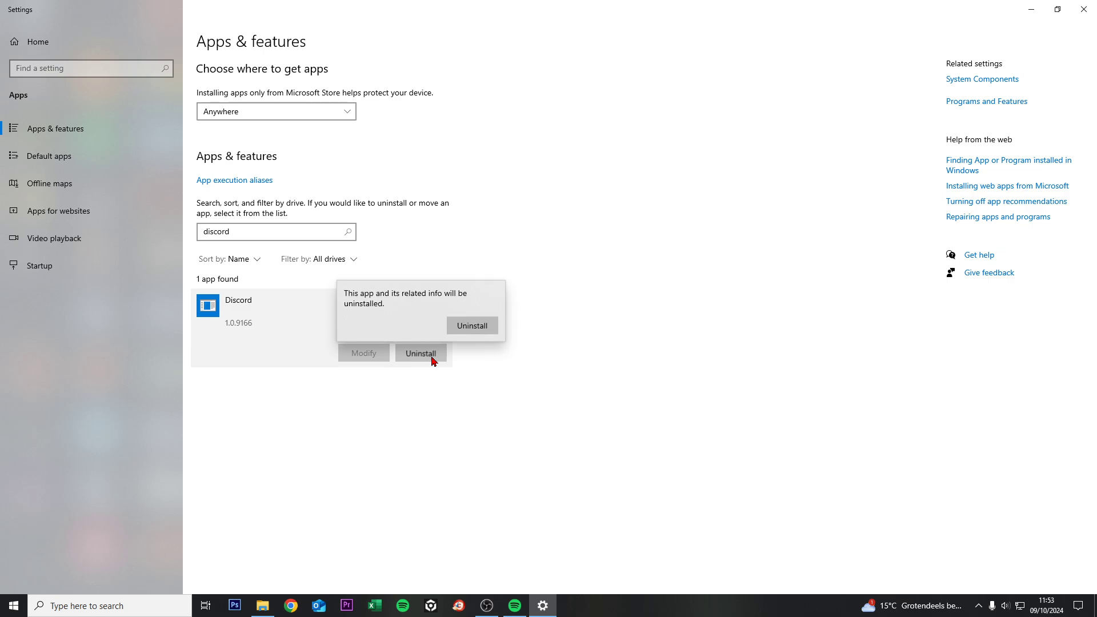
click(471, 326)
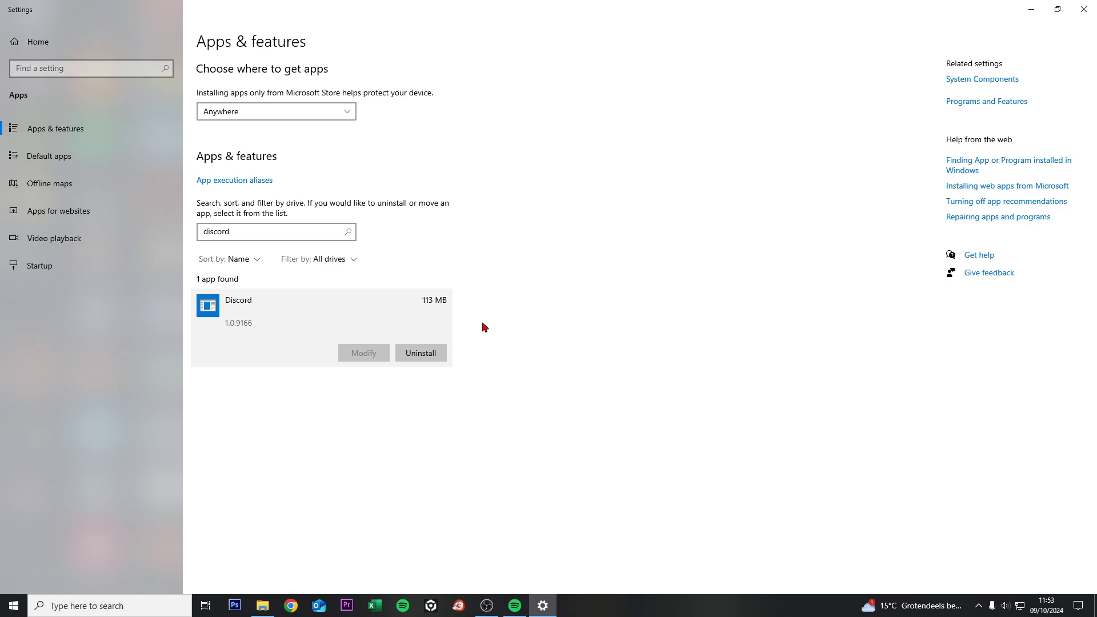
Request Discord's uninstall again and confirm it in the Uninstall popup
click(420, 353)
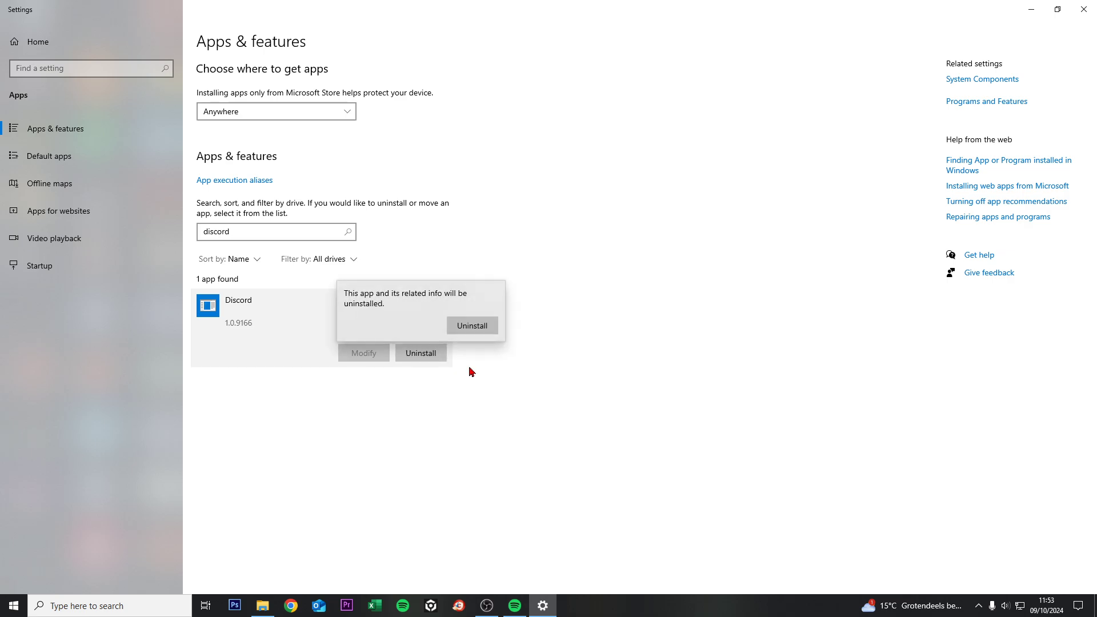
click(473, 324)
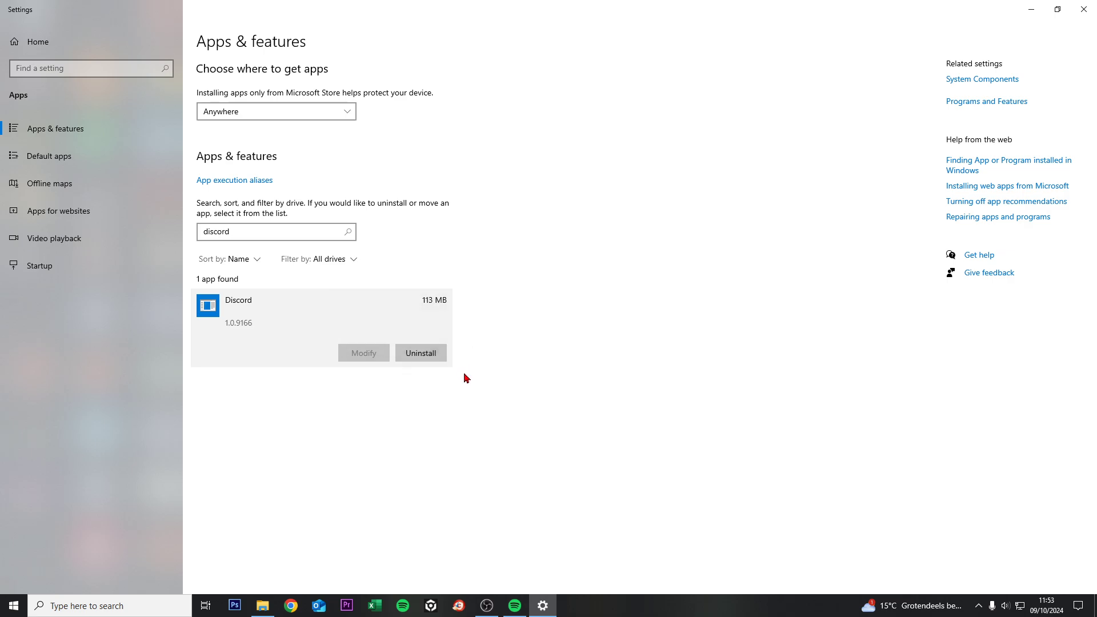